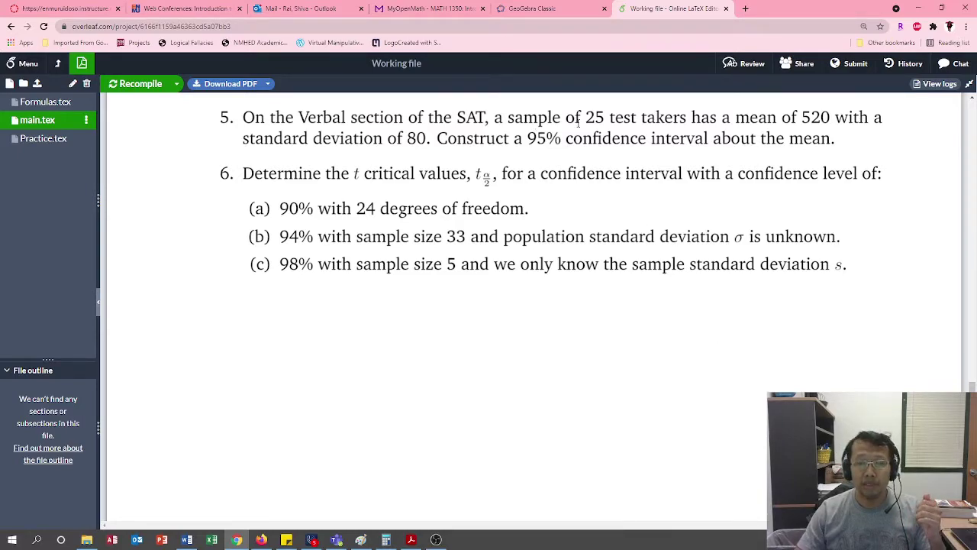
Highlight the sample size 25 in problem 5 of the PDF and bring up the blank Paint canvas.
{"action": "left_click_drag", "start_coordinate": [585, 114], "coordinate": [606, 111]}
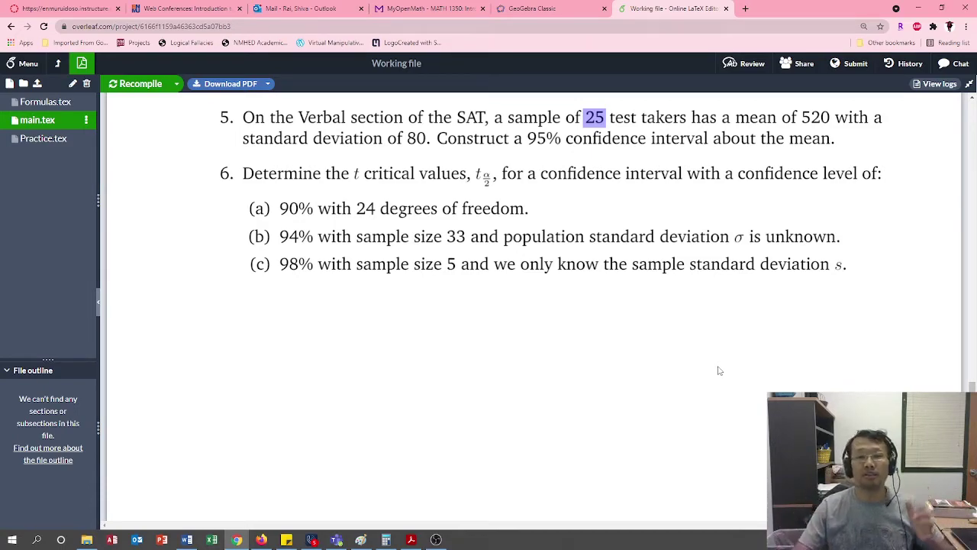
{"action": "left_click", "coordinate": [360, 540]}
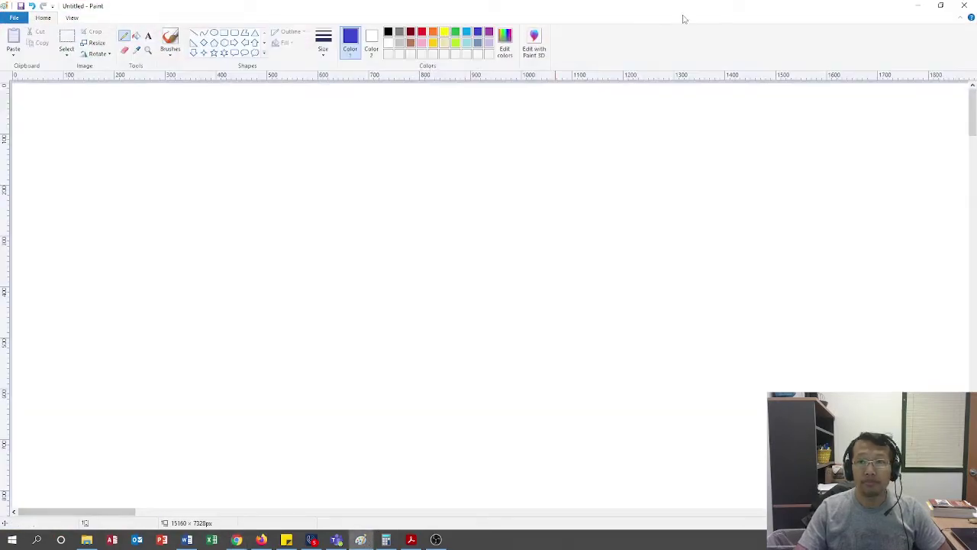
Resize Paint below the problem and handwrite n = 25, μx̄ = 520.
{"action": "mouse_move", "coordinate": [644, 2]}
{"action": "left_mouse_down"}
{"action": "mouse_move", "coordinate": [629, 79]}
{"action": "mouse_move", "coordinate": [633, 230]}
{"action": "mouse_move", "coordinate": [636, 176]}
{"action": "left_mouse_up"}
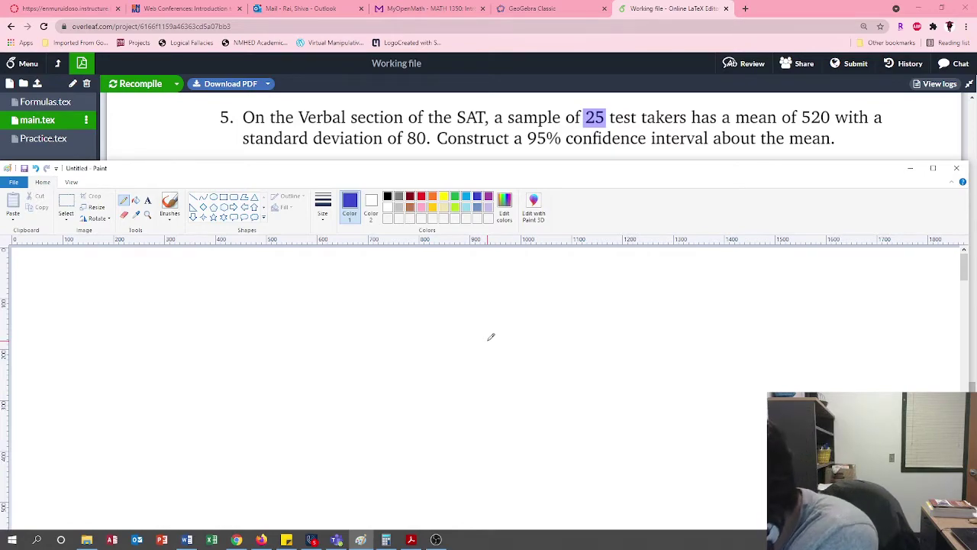
{"action": "mouse_move", "coordinate": [47, 290]}
{"action": "left_mouse_down"}
{"action": "mouse_move", "coordinate": [58, 276]}
{"action": "mouse_move", "coordinate": [67, 290]}
{"action": "left_mouse_up"}
{"action": "left_click_drag", "start_coordinate": [77, 275], "coordinate": [92, 272]}
{"action": "mouse_move", "coordinate": [80, 282]}
{"action": "left_mouse_down"}
{"action": "mouse_move", "coordinate": [119, 281]}
{"action": "mouse_move", "coordinate": [142, 295]}
{"action": "left_mouse_up"}
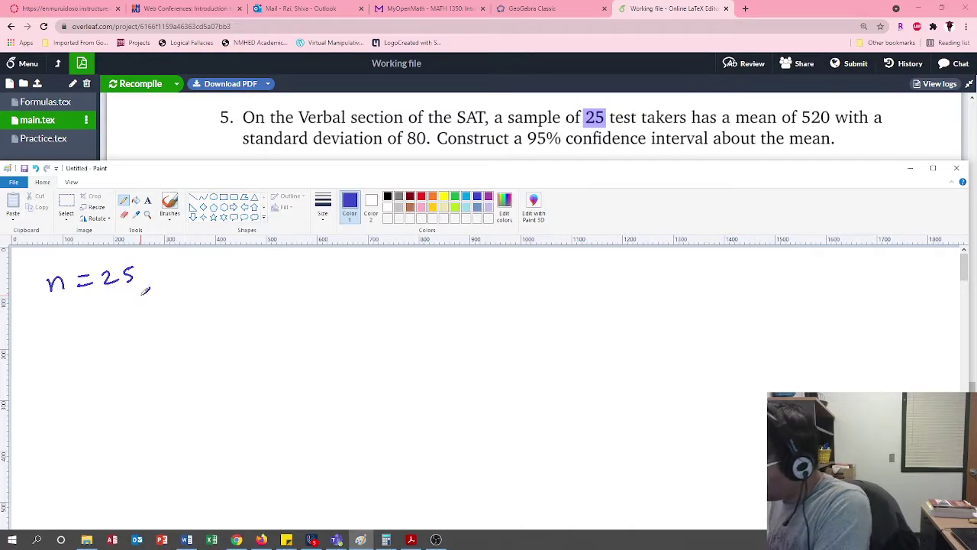
{"action": "mouse_move", "coordinate": [189, 291]}
{"action": "left_mouse_down"}
{"action": "mouse_move", "coordinate": [212, 260]}
{"action": "mouse_move", "coordinate": [245, 290]}
{"action": "left_mouse_up"}
{"action": "mouse_move", "coordinate": [244, 276]}
{"action": "left_mouse_down"}
{"action": "mouse_move", "coordinate": [231, 291]}
{"action": "mouse_move", "coordinate": [243, 273]}
{"action": "left_mouse_up"}
{"action": "left_click_drag", "start_coordinate": [254, 267], "coordinate": [269, 267]}
{"action": "mouse_move", "coordinate": [257, 277]}
{"action": "left_mouse_down"}
{"action": "mouse_move", "coordinate": [284, 268]}
{"action": "mouse_move", "coordinate": [306, 278]}
{"action": "left_mouse_up"}
{"action": "left_click_drag", "start_coordinate": [318, 263], "coordinate": [342, 288]}
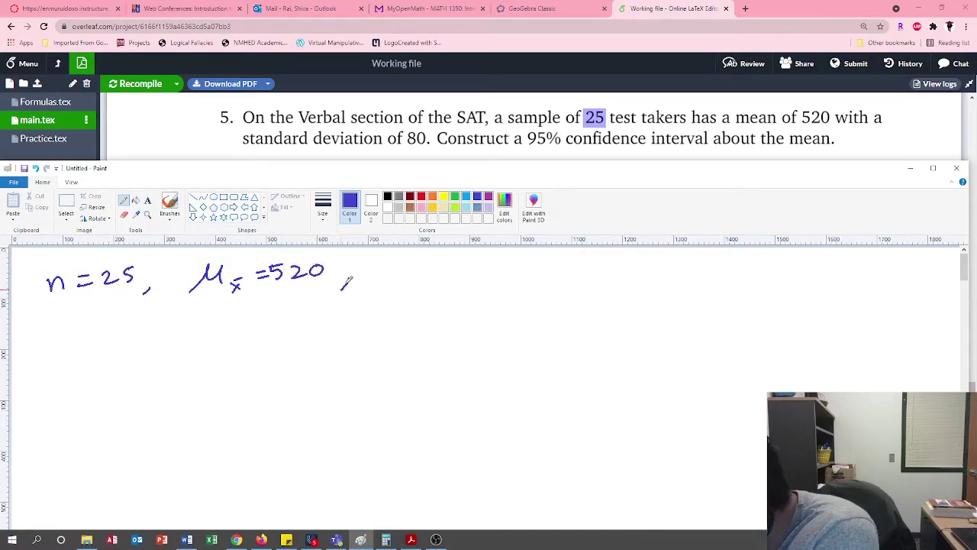
Continue the givens line with σx̄ = s = 80.
{"action": "mouse_move", "coordinate": [408, 257]}
{"action": "left_mouse_down"}
{"action": "mouse_move", "coordinate": [380, 260]}
{"action": "mouse_move", "coordinate": [388, 255]}
{"action": "mouse_move", "coordinate": [412, 285]}
{"action": "left_mouse_up"}
{"action": "mouse_move", "coordinate": [414, 272]}
{"action": "left_mouse_down"}
{"action": "mouse_move", "coordinate": [401, 288]}
{"action": "mouse_move", "coordinate": [414, 266]}
{"action": "mouse_move", "coordinate": [443, 267]}
{"action": "left_mouse_up"}
{"action": "left_click_drag", "start_coordinate": [429, 276], "coordinate": [495, 267]}
{"action": "mouse_move", "coordinate": [483, 276]}
{"action": "left_mouse_down"}
{"action": "mouse_move", "coordinate": [556, 263]}
{"action": "mouse_move", "coordinate": [542, 264]}
{"action": "left_mouse_up"}
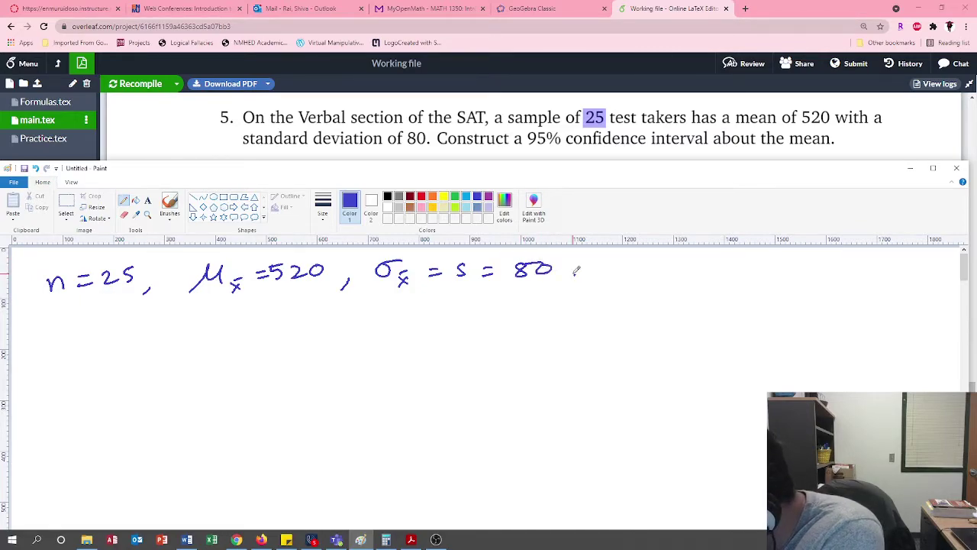
{"action": "left_click", "coordinate": [575, 273]}
Write the sampling distribution x̄ ~ N(μx̄, s/√n) = N(520,.
{"action": "mouse_move", "coordinate": [98, 345]}
{"action": "left_mouse_down"}
{"action": "mouse_move", "coordinate": [120, 370]}
{"action": "mouse_move", "coordinate": [99, 372]}
{"action": "mouse_move", "coordinate": [115, 338]}
{"action": "mouse_move", "coordinate": [172, 350]}
{"action": "mouse_move", "coordinate": [215, 333]}
{"action": "left_mouse_up"}
{"action": "mouse_move", "coordinate": [245, 316]}
{"action": "left_mouse_down"}
{"action": "mouse_move", "coordinate": [260, 353]}
{"action": "mouse_move", "coordinate": [296, 336]}
{"action": "mouse_move", "coordinate": [315, 350]}
{"action": "left_mouse_up"}
{"action": "mouse_move", "coordinate": [315, 338]}
{"action": "left_mouse_down"}
{"action": "mouse_move", "coordinate": [304, 350]}
{"action": "mouse_move", "coordinate": [316, 331]}
{"action": "left_mouse_up"}
{"action": "left_click_drag", "start_coordinate": [333, 345], "coordinate": [331, 356]}
{"action": "left_click_drag", "start_coordinate": [367, 324], "coordinate": [369, 336]}
{"action": "left_click_drag", "start_coordinate": [346, 348], "coordinate": [402, 342]}
{"action": "mouse_move", "coordinate": [357, 367]}
{"action": "left_mouse_down"}
{"action": "mouse_move", "coordinate": [404, 343]}
{"action": "mouse_move", "coordinate": [385, 371]}
{"action": "mouse_move", "coordinate": [395, 372]}
{"action": "left_mouse_up"}
{"action": "mouse_move", "coordinate": [412, 319]}
{"action": "left_mouse_down"}
{"action": "mouse_move", "coordinate": [417, 361]}
{"action": "mouse_move", "coordinate": [457, 333]}
{"action": "left_mouse_up"}
{"action": "left_click_drag", "start_coordinate": [445, 341], "coordinate": [494, 327]}
{"action": "mouse_move", "coordinate": [535, 302]}
{"action": "left_mouse_down"}
{"action": "mouse_move", "coordinate": [549, 339]}
{"action": "mouse_move", "coordinate": [538, 326]}
{"action": "mouse_move", "coordinate": [547, 320]}
{"action": "mouse_move", "coordinate": [534, 353]}
{"action": "mouse_move", "coordinate": [561, 338]}
{"action": "left_mouse_up"}
{"action": "left_click_drag", "start_coordinate": [570, 326], "coordinate": [581, 348]}
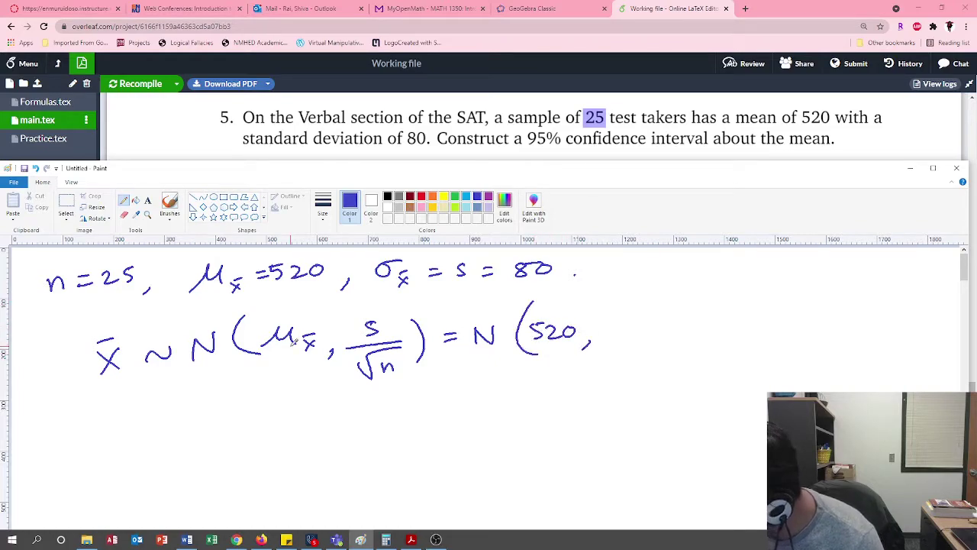
Finish with 80/√25) = N(520, 16), using a side calculation 80/5 = 16.
{"action": "mouse_move", "coordinate": [631, 308]}
{"action": "left_mouse_down"}
{"action": "mouse_move", "coordinate": [658, 324]}
{"action": "mouse_move", "coordinate": [620, 347]}
{"action": "mouse_move", "coordinate": [629, 336]}
{"action": "mouse_move", "coordinate": [650, 352]}
{"action": "left_mouse_up"}
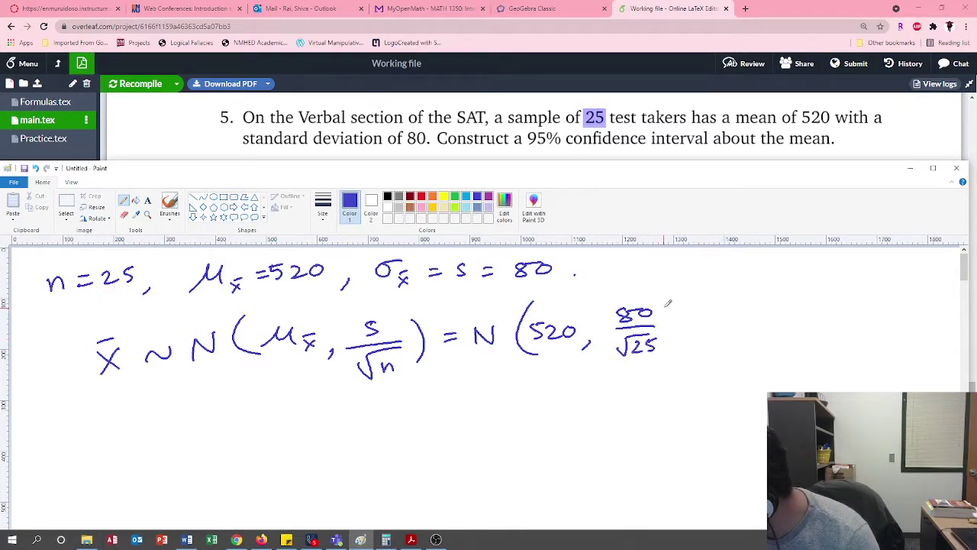
{"action": "left_click_drag", "start_coordinate": [667, 306], "coordinate": [666, 353]}
{"action": "left_click_drag", "start_coordinate": [695, 320], "coordinate": [712, 328]}
{"action": "mouse_move", "coordinate": [734, 311]}
{"action": "left_mouse_down"}
{"action": "mouse_move", "coordinate": [733, 330]}
{"action": "mouse_move", "coordinate": [758, 308]}
{"action": "mouse_move", "coordinate": [782, 331]}
{"action": "left_mouse_up"}
{"action": "mouse_move", "coordinate": [813, 302]}
{"action": "left_mouse_down"}
{"action": "mouse_move", "coordinate": [800, 307]}
{"action": "mouse_move", "coordinate": [799, 327]}
{"action": "left_mouse_up"}
{"action": "mouse_move", "coordinate": [813, 309]}
{"action": "left_mouse_down"}
{"action": "mouse_move", "coordinate": [827, 322]}
{"action": "mouse_move", "coordinate": [832, 307]}
{"action": "left_mouse_up"}
{"action": "left_click_drag", "start_coordinate": [846, 320], "coordinate": [841, 332]}
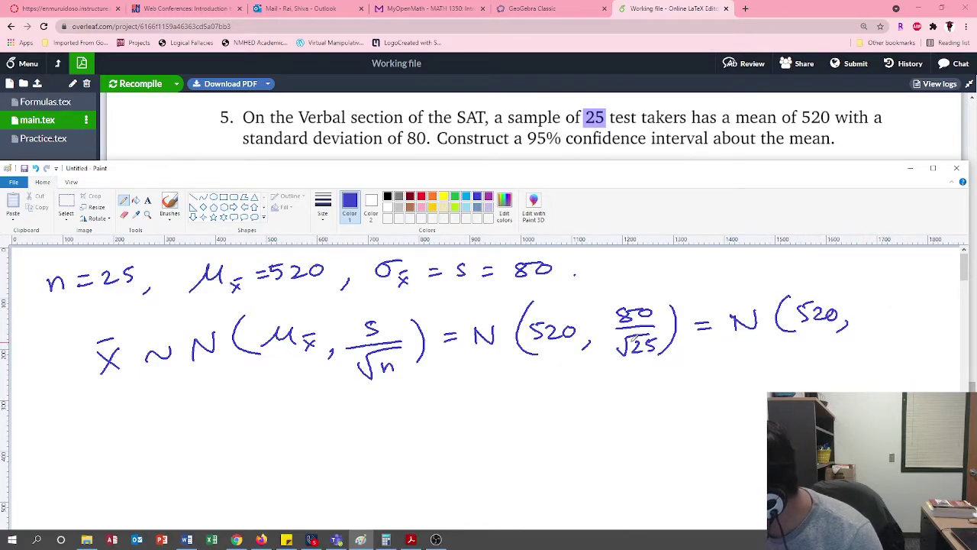
{"action": "mouse_move", "coordinate": [620, 387]}
{"action": "left_mouse_down"}
{"action": "mouse_move", "coordinate": [635, 402]}
{"action": "mouse_move", "coordinate": [621, 422]}
{"action": "left_mouse_up"}
{"action": "left_click_drag", "start_coordinate": [619, 407], "coordinate": [627, 406]}
{"action": "left_click_drag", "start_coordinate": [641, 396], "coordinate": [672, 392]}
{"action": "mouse_move", "coordinate": [866, 304]}
{"action": "left_mouse_down"}
{"action": "mouse_move", "coordinate": [867, 321]}
{"action": "mouse_move", "coordinate": [876, 315]}
{"action": "mouse_move", "coordinate": [894, 329]}
{"action": "left_mouse_up"}
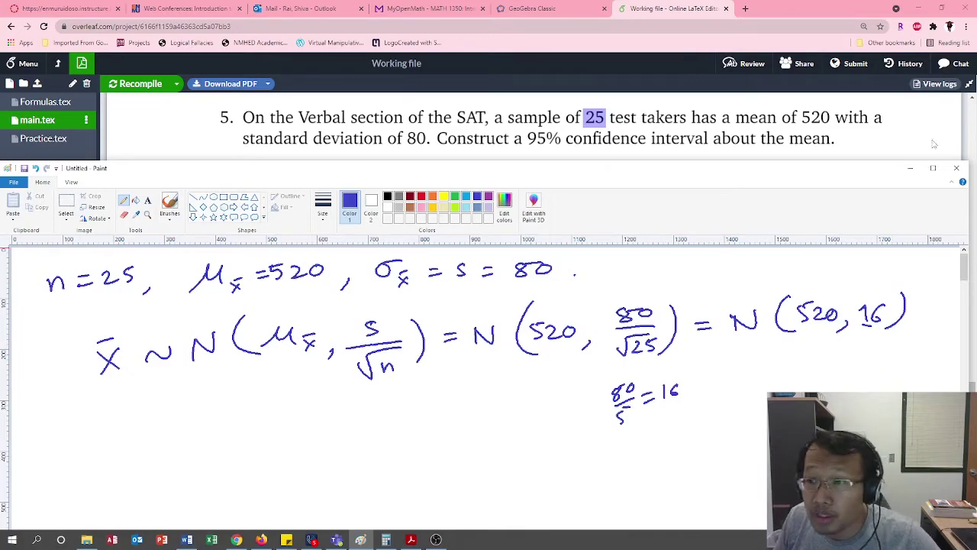
Maximize Paint, switch to grey, and write α = 1 − 95%.
{"action": "left_click", "coordinate": [933, 168]}
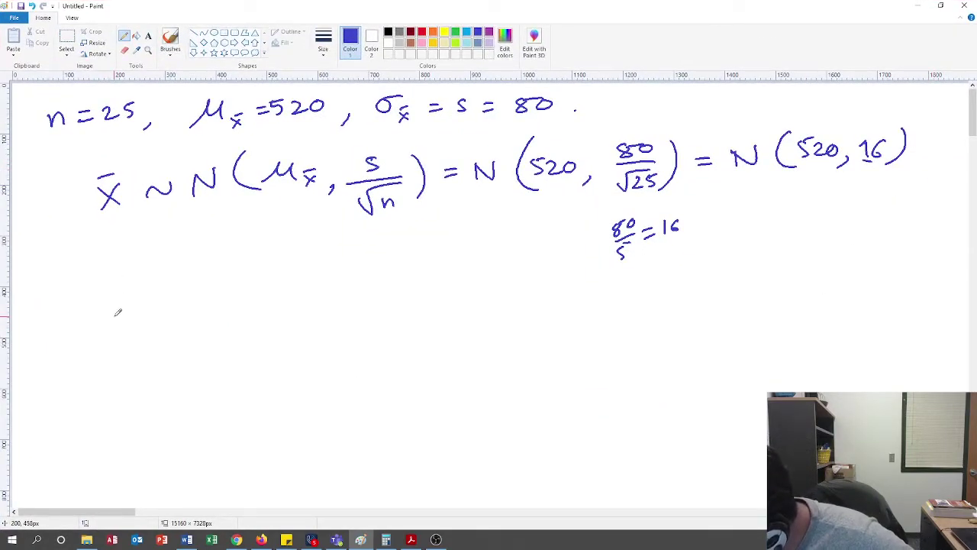
{"action": "left_click", "coordinate": [400, 32]}
{"action": "mouse_move", "coordinate": [77, 313]}
{"action": "left_mouse_down"}
{"action": "mouse_move", "coordinate": [82, 339]}
{"action": "mouse_move", "coordinate": [100, 324]}
{"action": "left_mouse_up"}
{"action": "left_click_drag", "start_coordinate": [92, 336], "coordinate": [108, 332]}
{"action": "left_click_drag", "start_coordinate": [113, 329], "coordinate": [195, 319]}
{"action": "left_click_drag", "start_coordinate": [200, 301], "coordinate": [219, 317]}
{"action": "mouse_move", "coordinate": [218, 295]}
{"action": "left_mouse_down"}
{"action": "mouse_move", "coordinate": [233, 314]}
{"action": "mouse_move", "coordinate": [264, 300]}
{"action": "left_mouse_up"}
Complete the α line as = 1 − 0.95 = 0.05.
{"action": "mouse_move", "coordinate": [251, 312]}
{"action": "left_mouse_down"}
{"action": "mouse_move", "coordinate": [284, 303]}
{"action": "mouse_move", "coordinate": [285, 313]}
{"action": "left_mouse_up"}
{"action": "left_click", "coordinate": [300, 304]}
{"action": "mouse_move", "coordinate": [324, 288]}
{"action": "left_mouse_down"}
{"action": "mouse_move", "coordinate": [308, 303]}
{"action": "mouse_move", "coordinate": [349, 301]}
{"action": "mouse_move", "coordinate": [378, 278]}
{"action": "left_mouse_up"}
{"action": "mouse_move", "coordinate": [367, 281]}
{"action": "left_mouse_down"}
{"action": "mouse_move", "coordinate": [364, 298]}
{"action": "mouse_move", "coordinate": [405, 281]}
{"action": "left_mouse_up"}
{"action": "left_click_drag", "start_coordinate": [391, 293], "coordinate": [453, 269]}
{"action": "left_click", "coordinate": [427, 286]}
{"action": "left_click_drag", "start_coordinate": [452, 268], "coordinate": [457, 285]}
{"action": "left_click_drag", "start_coordinate": [461, 268], "coordinate": [471, 266]}
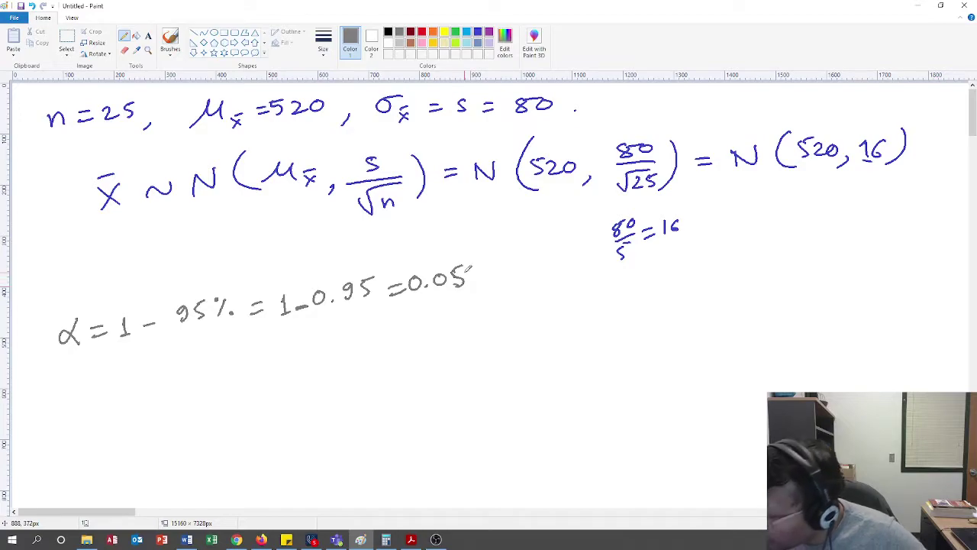
Write α/2 = 0.05/2 = 0.025 on the next line.
{"action": "mouse_move", "coordinate": [61, 385]}
{"action": "left_mouse_down"}
{"action": "mouse_move", "coordinate": [66, 412]}
{"action": "mouse_move", "coordinate": [87, 417]}
{"action": "left_mouse_up"}
{"action": "mouse_move", "coordinate": [104, 384]}
{"action": "left_mouse_down"}
{"action": "mouse_move", "coordinate": [118, 392]}
{"action": "mouse_move", "coordinate": [168, 370]}
{"action": "left_mouse_up"}
{"action": "left_click", "coordinate": [155, 380]}
{"action": "left_click_drag", "start_coordinate": [188, 358], "coordinate": [178, 375]}
{"action": "mouse_move", "coordinate": [136, 386]}
{"action": "left_mouse_down"}
{"action": "mouse_move", "coordinate": [171, 383]}
{"action": "mouse_move", "coordinate": [183, 406]}
{"action": "left_mouse_up"}
{"action": "left_click_drag", "start_coordinate": [208, 373], "coordinate": [219, 371]}
{"action": "mouse_move", "coordinate": [208, 382]}
{"action": "left_mouse_down"}
{"action": "mouse_move", "coordinate": [252, 359]}
{"action": "mouse_move", "coordinate": [284, 365]}
{"action": "mouse_move", "coordinate": [295, 353]}
{"action": "left_mouse_up"}
{"action": "left_click", "coordinate": [269, 367]}
{"action": "mouse_move", "coordinate": [295, 350]}
{"action": "left_mouse_down"}
{"action": "mouse_move", "coordinate": [313, 362]}
{"action": "mouse_move", "coordinate": [319, 336]}
{"action": "left_mouse_up"}
{"action": "left_click_drag", "start_coordinate": [319, 336], "coordinate": [314, 357]}
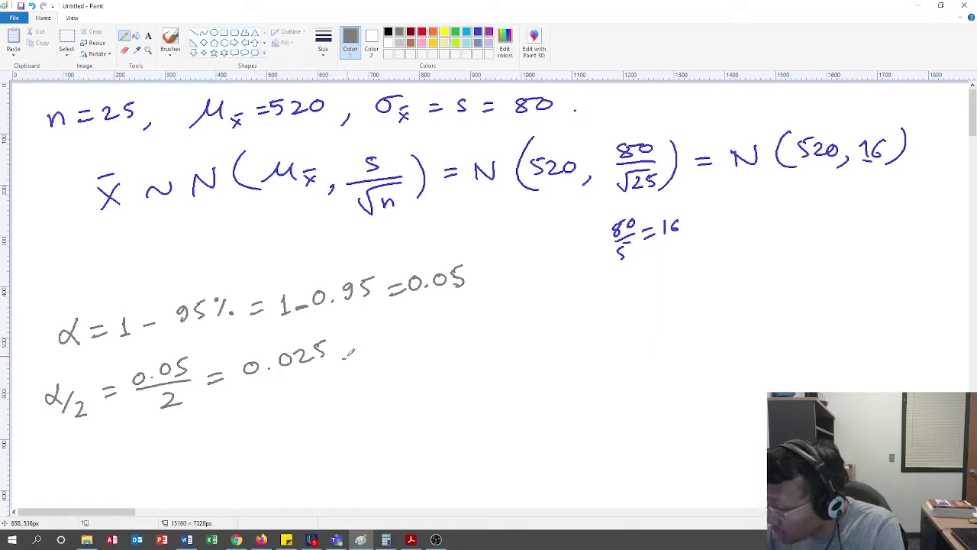
{"action": "left_click", "coordinate": [346, 357]}
Start the line tα/2 = t0.025 = below it.
{"action": "mouse_move", "coordinate": [87, 448]}
{"action": "left_mouse_down"}
{"action": "mouse_move", "coordinate": [97, 472]}
{"action": "mouse_move", "coordinate": [99, 456]}
{"action": "mouse_move", "coordinate": [132, 467]}
{"action": "left_mouse_up"}
{"action": "mouse_move", "coordinate": [139, 466]}
{"action": "left_mouse_down"}
{"action": "mouse_move", "coordinate": [128, 483]}
{"action": "mouse_move", "coordinate": [150, 486]}
{"action": "left_mouse_up"}
{"action": "mouse_move", "coordinate": [157, 452]}
{"action": "left_mouse_down"}
{"action": "mouse_move", "coordinate": [173, 450]}
{"action": "mouse_move", "coordinate": [171, 460]}
{"action": "left_mouse_up"}
{"action": "left_click_drag", "start_coordinate": [205, 432], "coordinate": [216, 458]}
{"action": "mouse_move", "coordinate": [195, 444]}
{"action": "left_mouse_down"}
{"action": "mouse_move", "coordinate": [247, 449]}
{"action": "mouse_move", "coordinate": [255, 440]}
{"action": "left_mouse_up"}
{"action": "left_click", "coordinate": [239, 457]}
{"action": "left_click_drag", "start_coordinate": [261, 440], "coordinate": [281, 452]}
{"action": "left_click_drag", "start_coordinate": [289, 434], "coordinate": [284, 454]}
{"action": "mouse_move", "coordinate": [287, 432]}
{"action": "left_mouse_down"}
{"action": "mouse_move", "coordinate": [341, 425]}
{"action": "mouse_move", "coordinate": [342, 434]}
{"action": "left_mouse_up"}
{"action": "left_click_drag", "start_coordinate": [357, 418], "coordinate": [361, 422]}
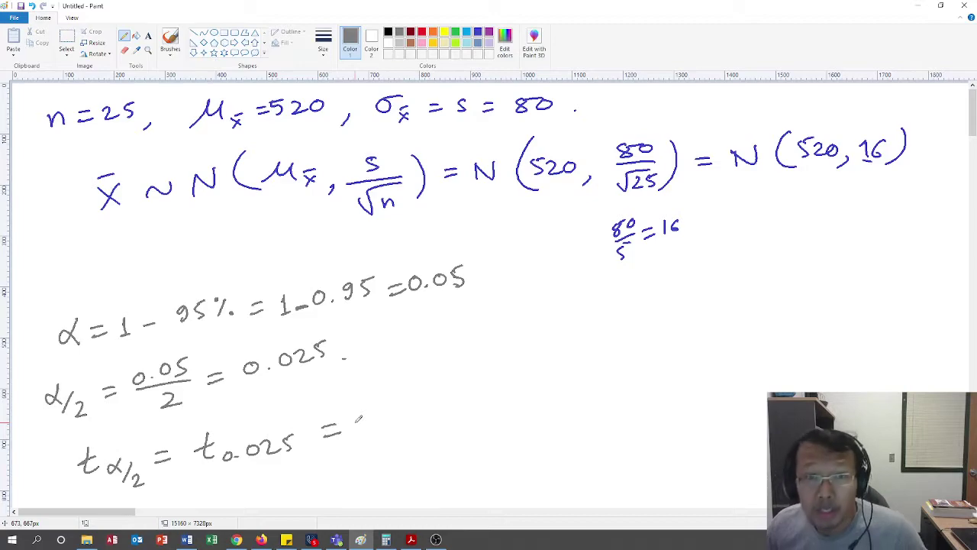
Sketch a black bell curve over a baseline with a cutoff tick, labelling the tail α/2 = 0.025 in turquoise.
{"action": "key", "text": "ctrl+z"}
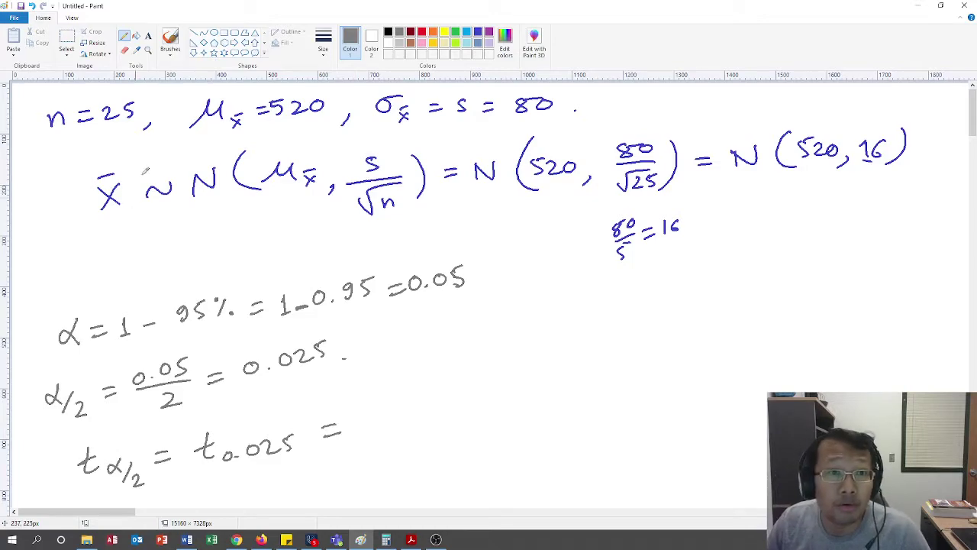
{"action": "left_click", "coordinate": [388, 32]}
{"action": "left_click_drag", "start_coordinate": [589, 439], "coordinate": [885, 417]}
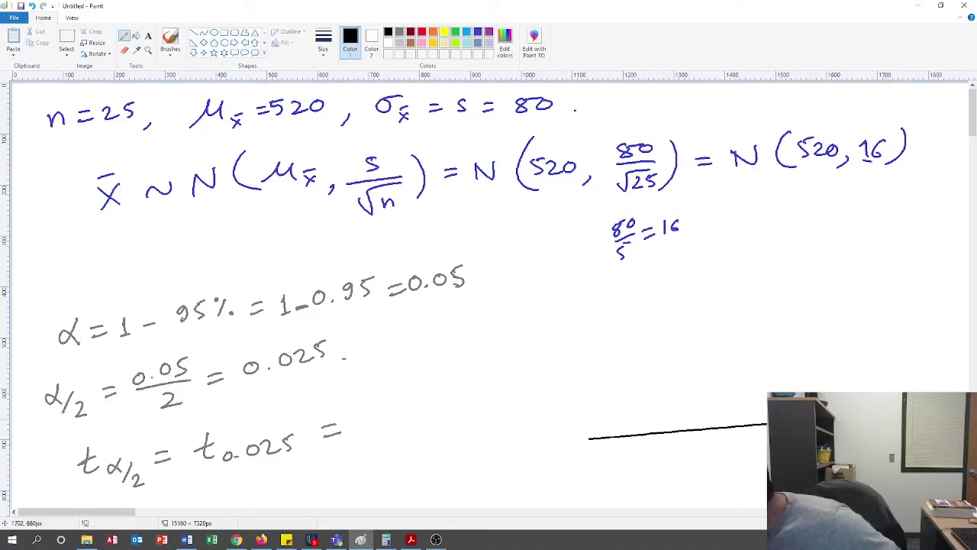
{"action": "mouse_move", "coordinate": [577, 405]}
{"action": "left_mouse_down"}
{"action": "mouse_move", "coordinate": [811, 292]}
{"action": "mouse_move", "coordinate": [931, 349]}
{"action": "left_mouse_up"}
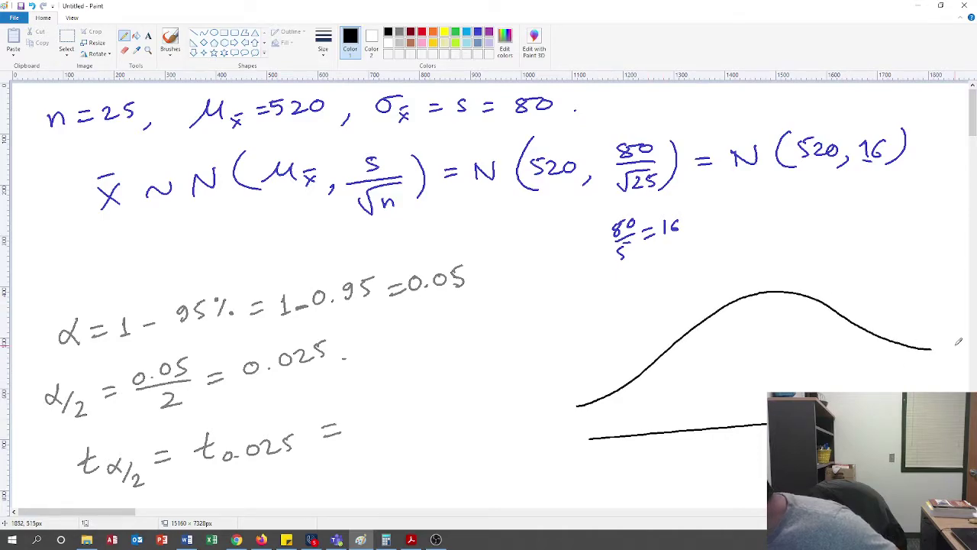
{"action": "key", "text": "ctrl+z"}
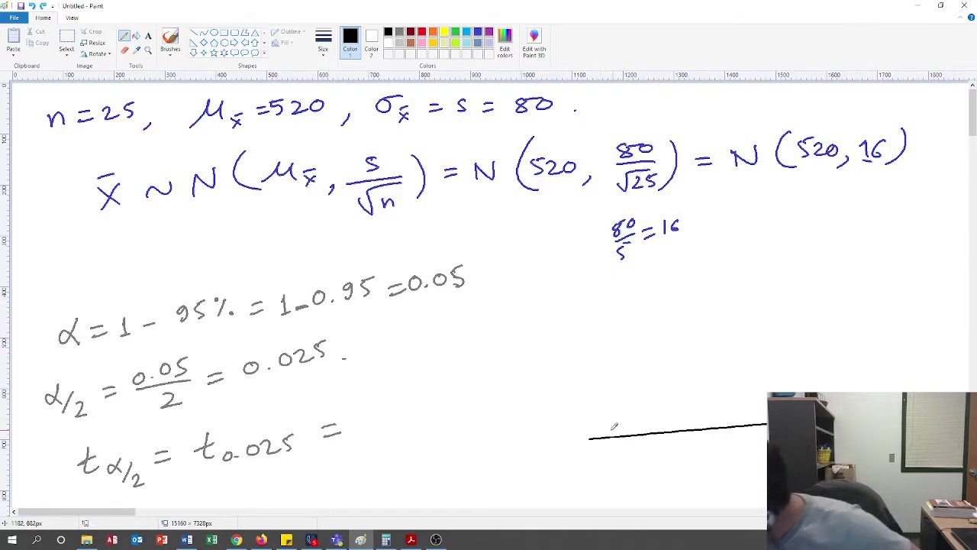
{"action": "mouse_move", "coordinate": [589, 436]}
{"action": "left_mouse_down"}
{"action": "mouse_move", "coordinate": [687, 388]}
{"action": "mouse_move", "coordinate": [771, 323]}
{"action": "mouse_move", "coordinate": [845, 392]}
{"action": "left_mouse_up"}
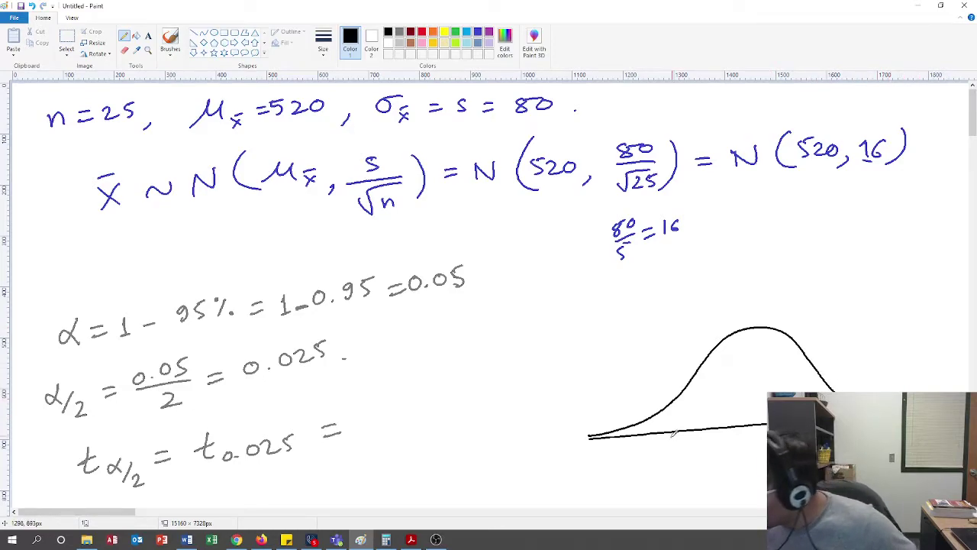
{"action": "mouse_move", "coordinate": [665, 428]}
{"action": "left_mouse_down"}
{"action": "mouse_move", "coordinate": [665, 438]}
{"action": "mouse_move", "coordinate": [674, 425]}
{"action": "mouse_move", "coordinate": [681, 438]}
{"action": "left_mouse_up"}
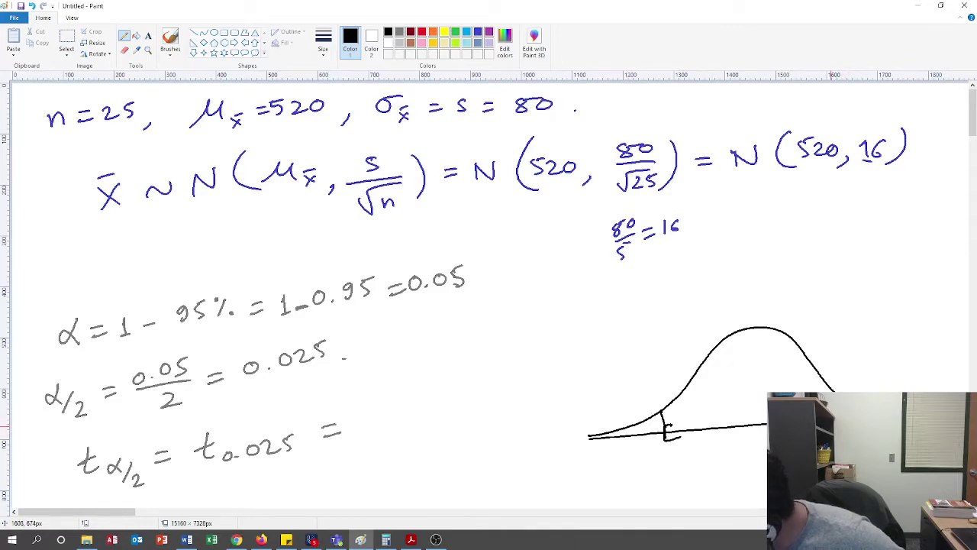
{"action": "left_click", "coordinate": [467, 31]}
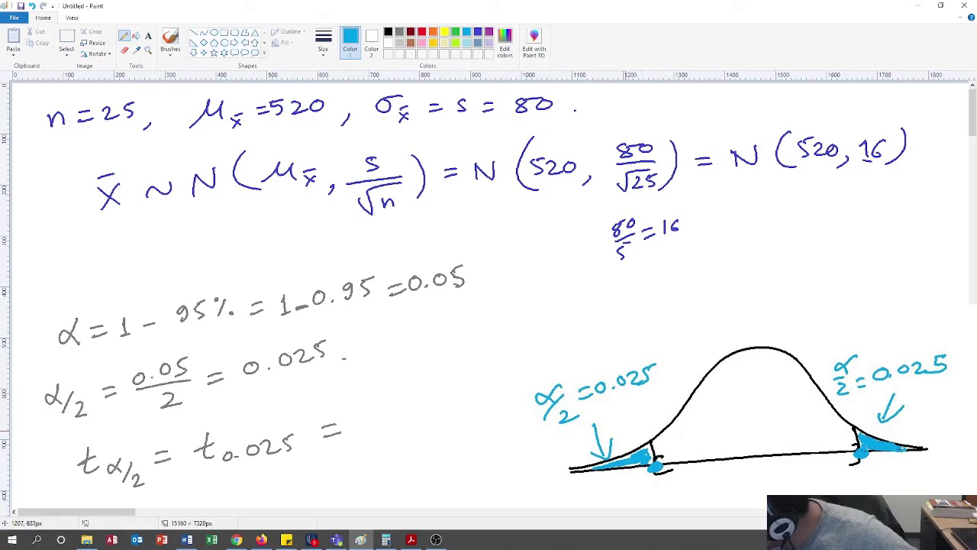
{"action": "mouse_move", "coordinate": [581, 365]}
{"action": "left_mouse_down"}
{"action": "mouse_move", "coordinate": [569, 376]}
{"action": "mouse_move", "coordinate": [590, 392]}
{"action": "mouse_move", "coordinate": [606, 365]}
{"action": "mouse_move", "coordinate": [655, 350]}
{"action": "left_mouse_up"}
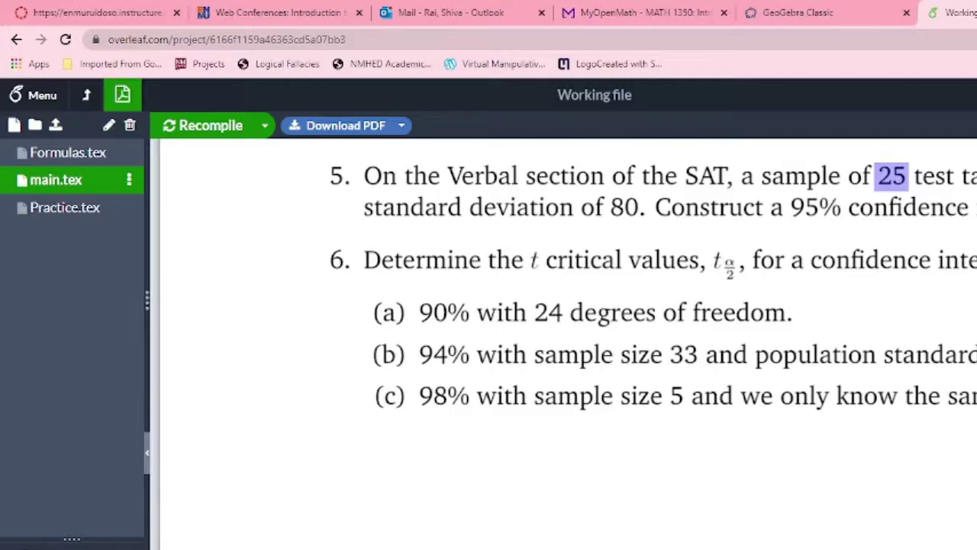
In GeoGebra's probability calculator, choose the Student t distribution and overlay a normal curve for comparison.
{"action": "left_click", "coordinate": [745, 11]}
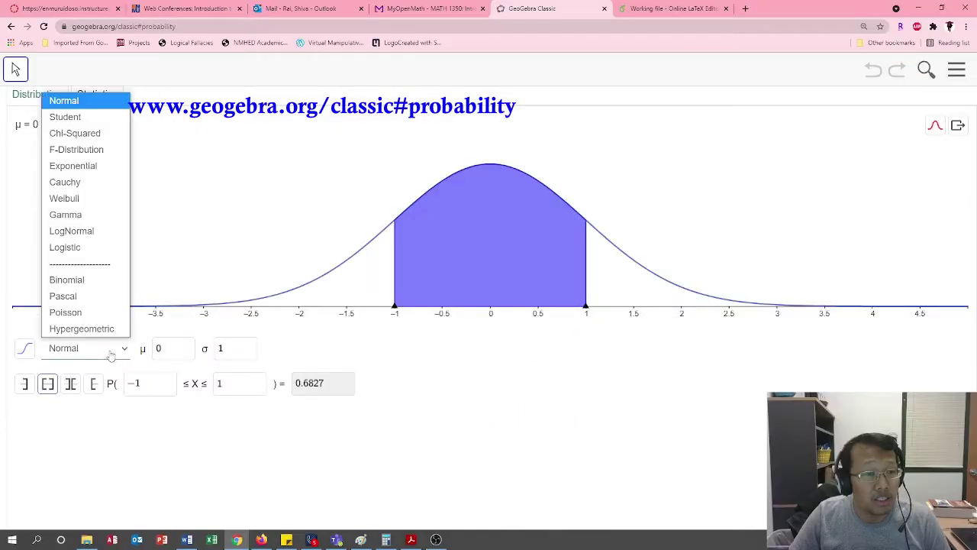
{"action": "left_click", "coordinate": [165, 526]}
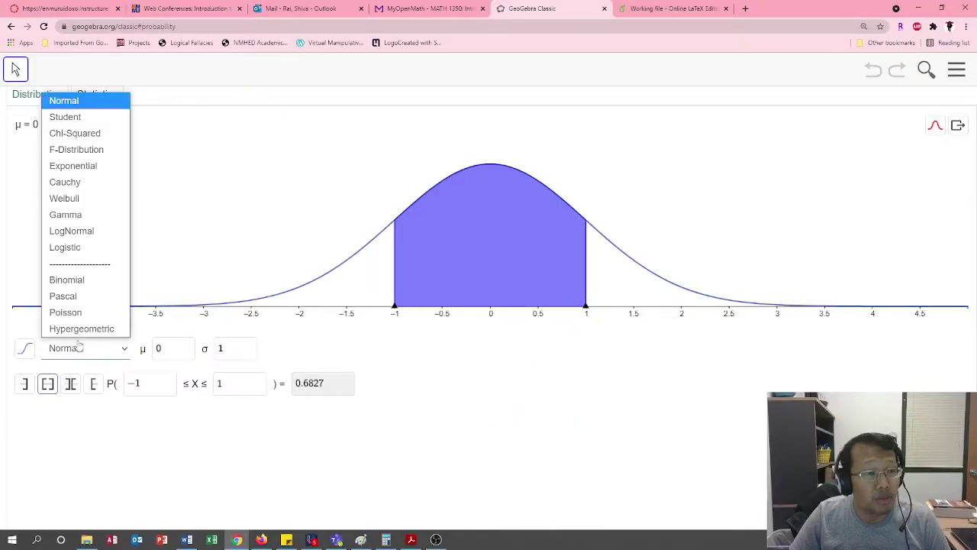
{"action": "left_click", "coordinate": [65, 118]}
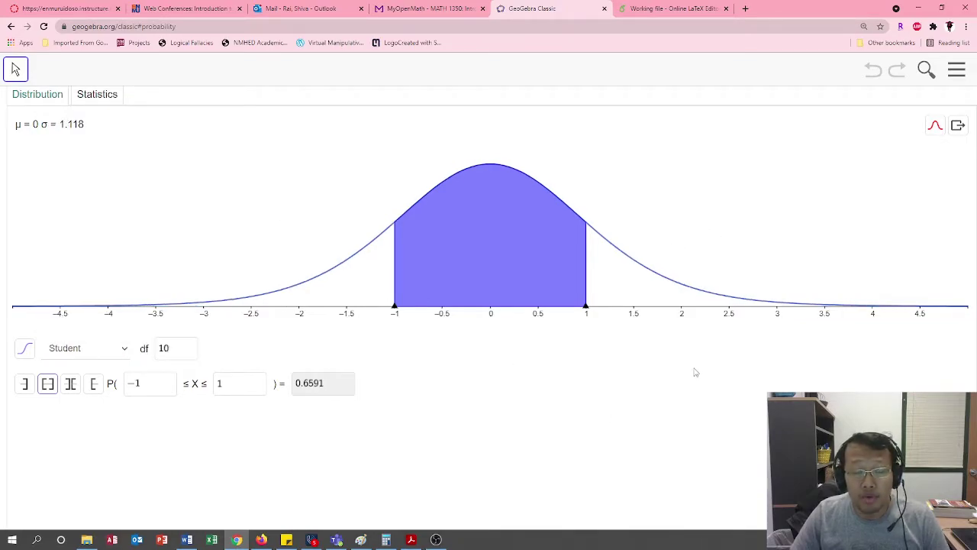
{"action": "left_click", "coordinate": [935, 127]}
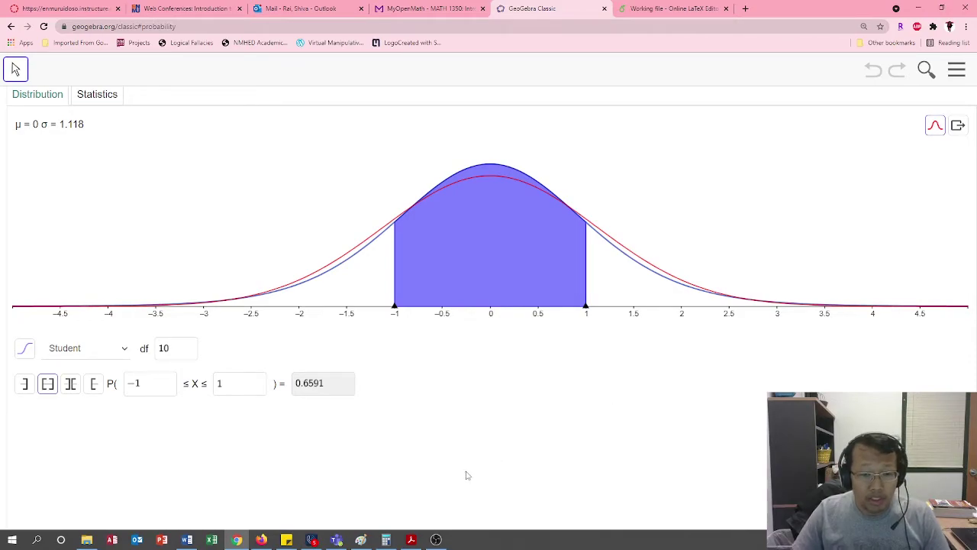
{"action": "left_click", "coordinate": [360, 540]}
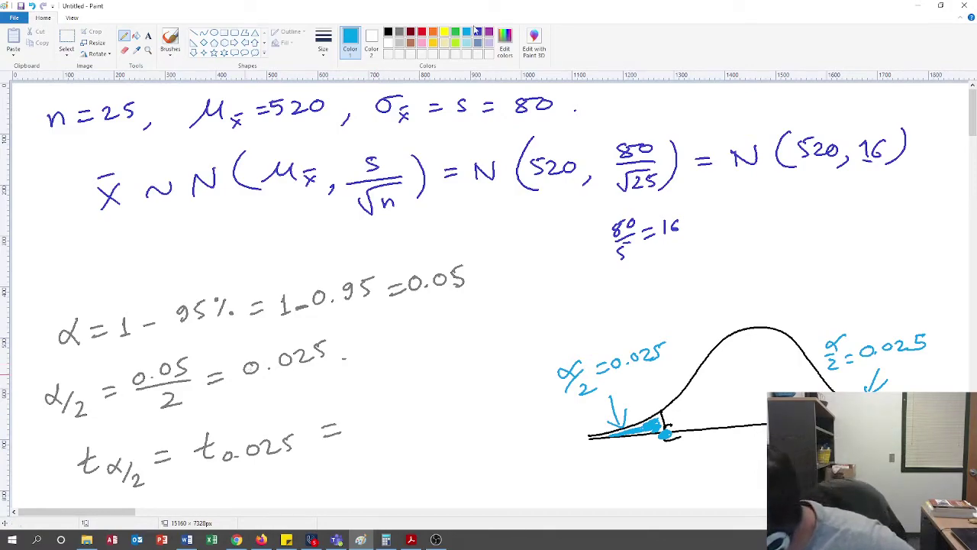
Underline n = 25 and write an underlined df = n − 1 = 24 beneath it.
{"action": "left_click_drag", "start_coordinate": [46, 140], "coordinate": [150, 130]}
{"action": "mouse_move", "coordinate": [43, 157]}
{"action": "left_mouse_down"}
{"action": "mouse_move", "coordinate": [50, 173]}
{"action": "mouse_move", "coordinate": [79, 149]}
{"action": "left_mouse_up"}
{"action": "left_click", "coordinate": [59, 169]}
{"action": "left_click_drag", "start_coordinate": [70, 155], "coordinate": [147, 143]}
{"action": "left_click_drag", "start_coordinate": [139, 150], "coordinate": [176, 144]}
{"action": "left_click_drag", "start_coordinate": [173, 136], "coordinate": [173, 151]}
{"action": "mouse_move", "coordinate": [27, 188]}
{"action": "left_mouse_down"}
{"action": "mouse_move", "coordinate": [150, 157]}
{"action": "mouse_move", "coordinate": [177, 94]}
{"action": "left_mouse_up"}
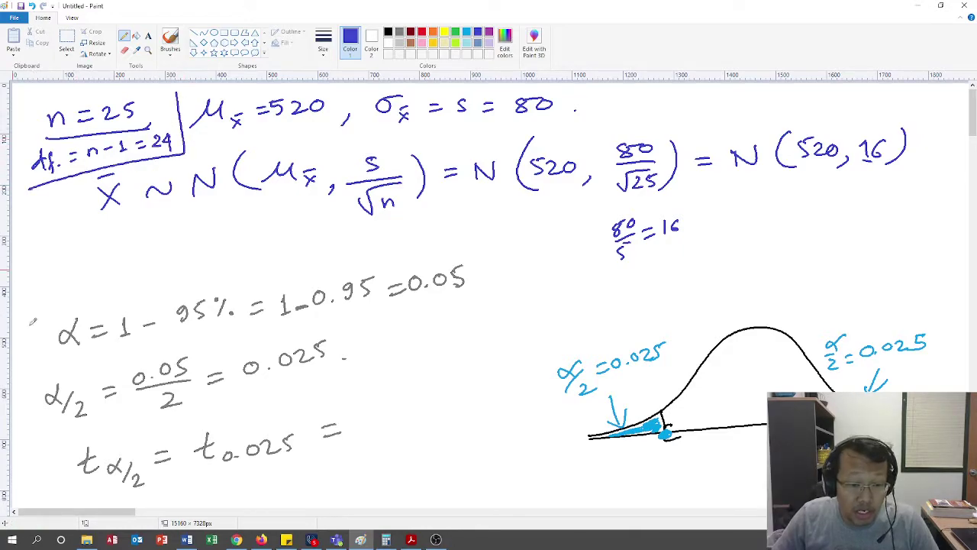
{"action": "left_click", "coordinate": [237, 541]}
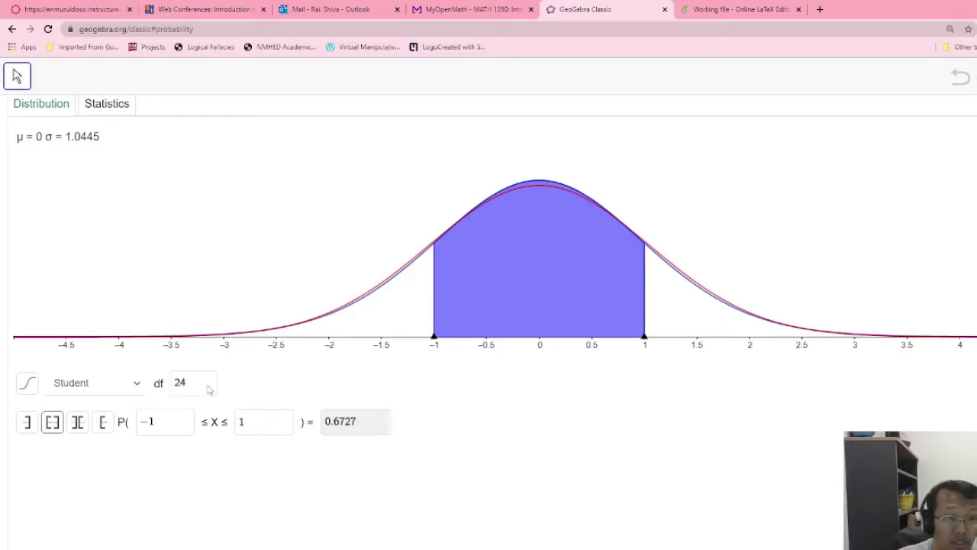
Set a right-tail probability of 0.025 for t with df 24, giving the critical value 2.0639.
{"action": "left_click", "coordinate": [27, 421]}
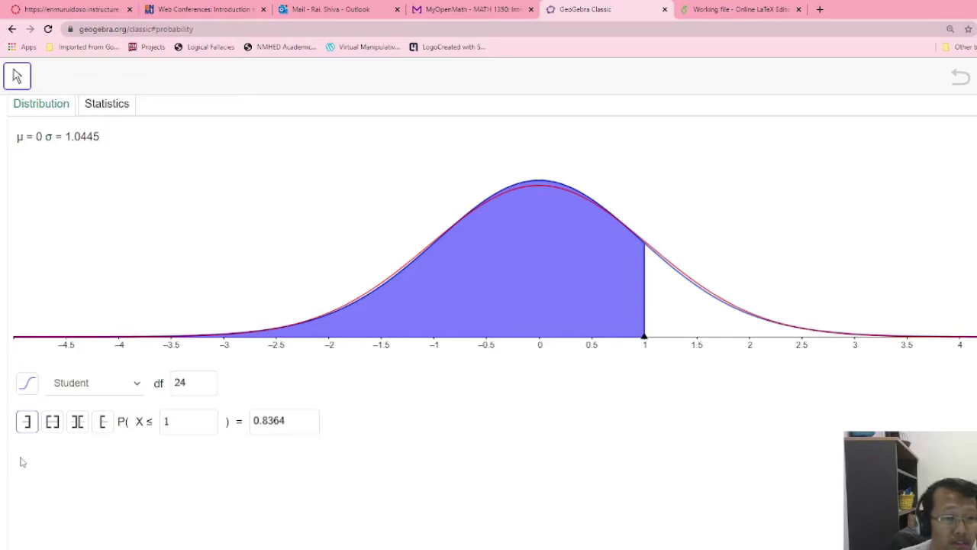
{"action": "left_click", "coordinate": [103, 421]}
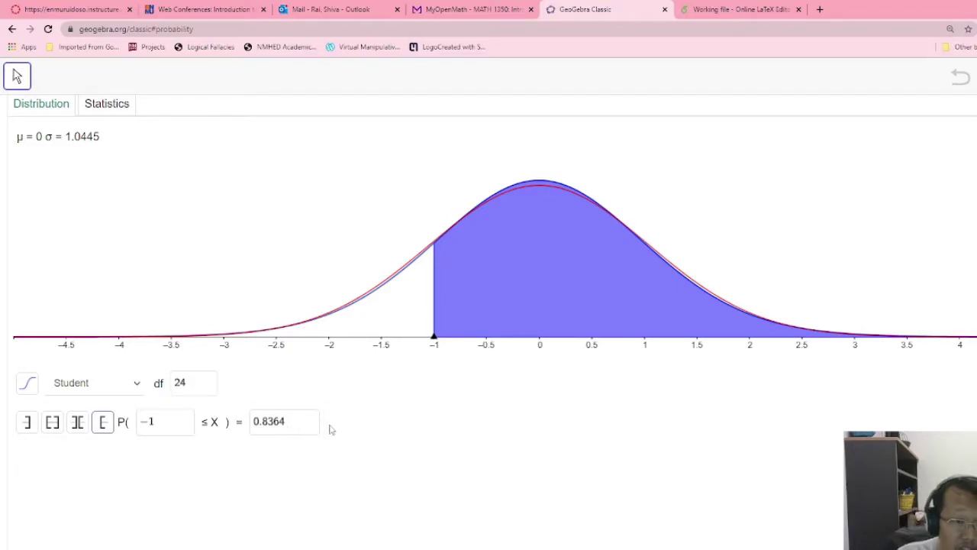
{"action": "key", "text": "BackSpace"}
{"action": "key", "text": "BackSpace"}
{"action": "key", "text": "BackSpace"}
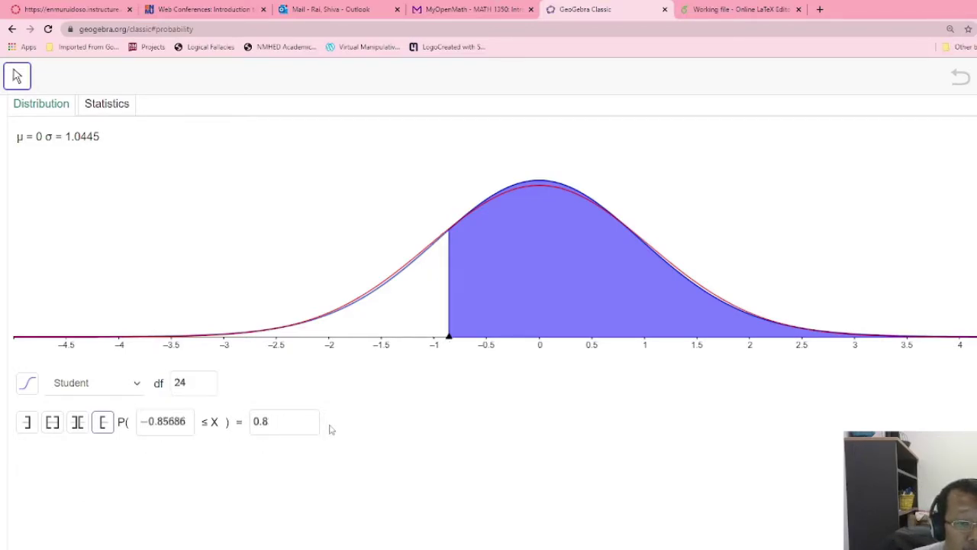
{"action": "key", "text": "BackSpace"}
{"action": "type", "text": "025"}
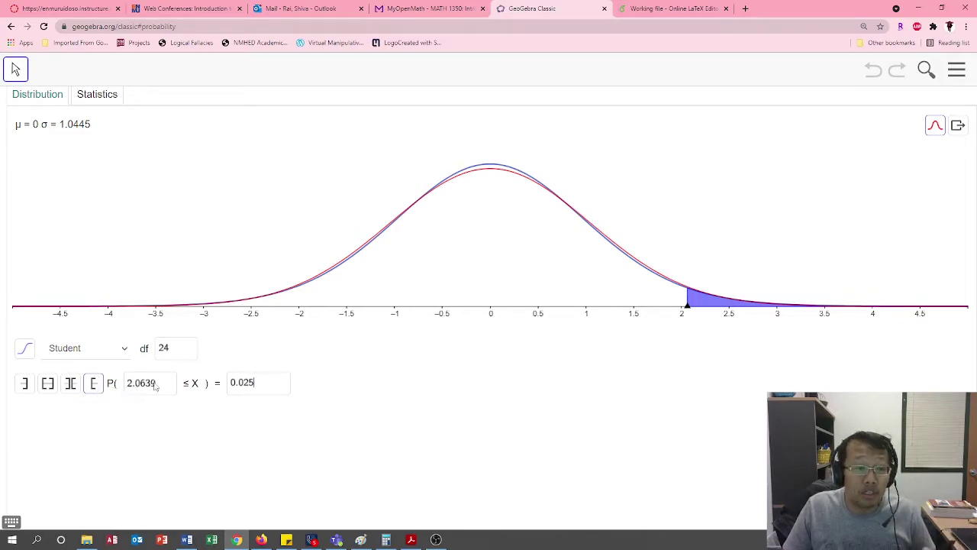
Switch to a left-tail interval and enter probability 0.025, giving the bound −2.0639.
{"action": "left_click", "coordinate": [25, 384]}
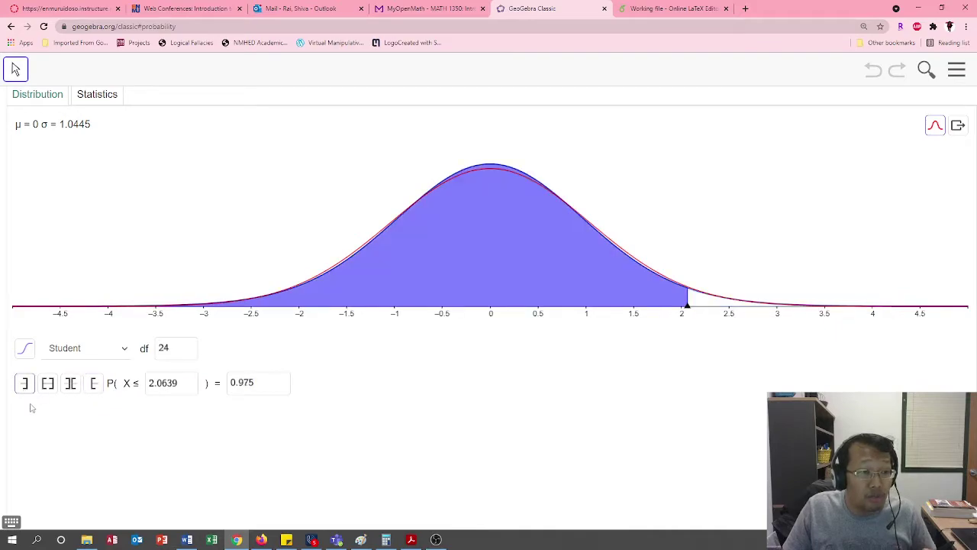
{"action": "left_click", "coordinate": [265, 387]}
{"action": "key", "text": "BackSpace"}
{"action": "key", "text": "BackSpace"}
{"action": "key", "text": "BackSpace"}
{"action": "type", "text": "025"}
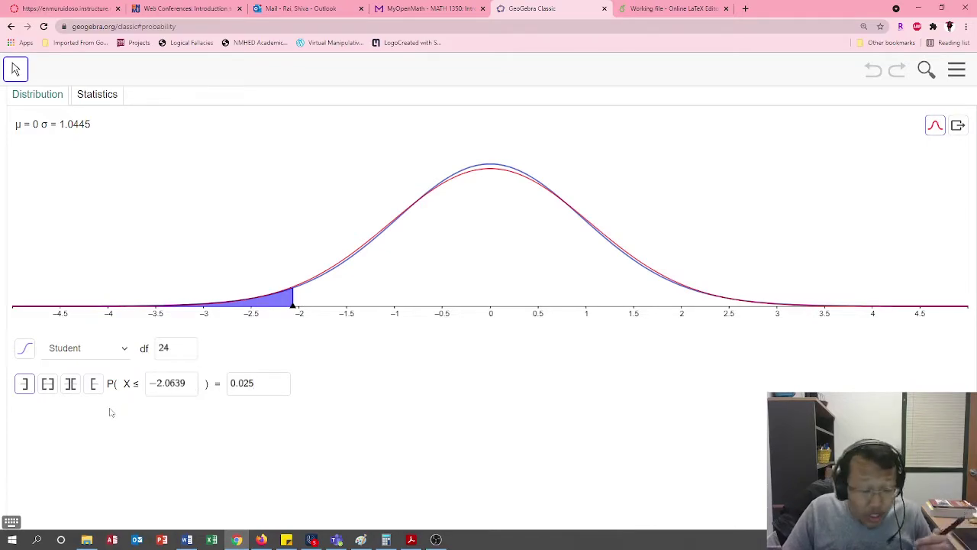
Switch back to a right-tail probability of 0.025 to confirm 2.0639, then return to Paint.
{"action": "left_click", "coordinate": [93, 384]}
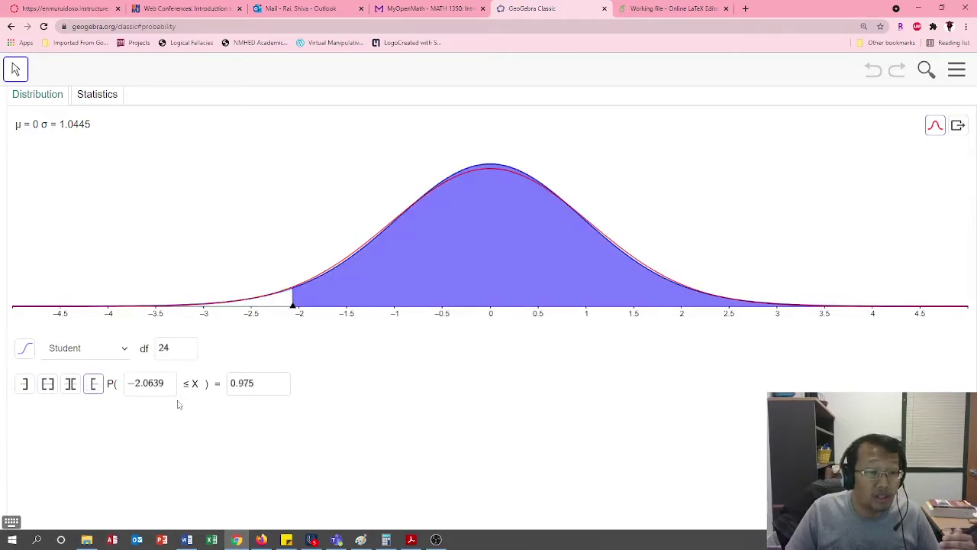
{"action": "left_click", "coordinate": [266, 387]}
{"action": "key", "text": "BackSpace"}
{"action": "key", "text": "BackSpace"}
{"action": "key", "text": "BackSpace"}
{"action": "type", "text": "025"}
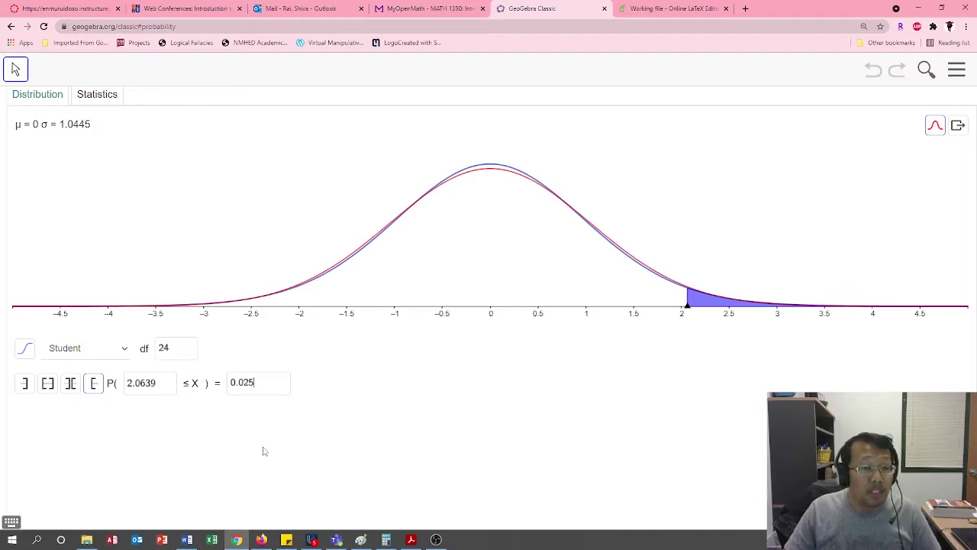
{"action": "left_click", "coordinate": [361, 540]}
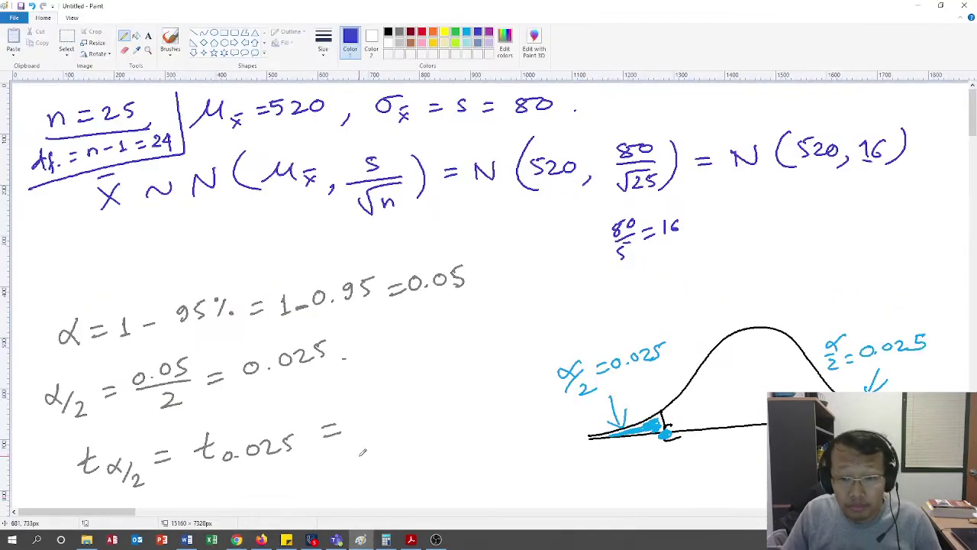
Write 2.0639 in light blue after 't0.025 ='.
{"action": "left_click", "coordinate": [466, 32]}
{"action": "mouse_move", "coordinate": [357, 417]}
{"action": "left_mouse_down"}
{"action": "mouse_move", "coordinate": [373, 430]}
{"action": "mouse_move", "coordinate": [391, 407]}
{"action": "mouse_move", "coordinate": [446, 416]}
{"action": "left_mouse_up"}
{"action": "left_click", "coordinate": [379, 429]}
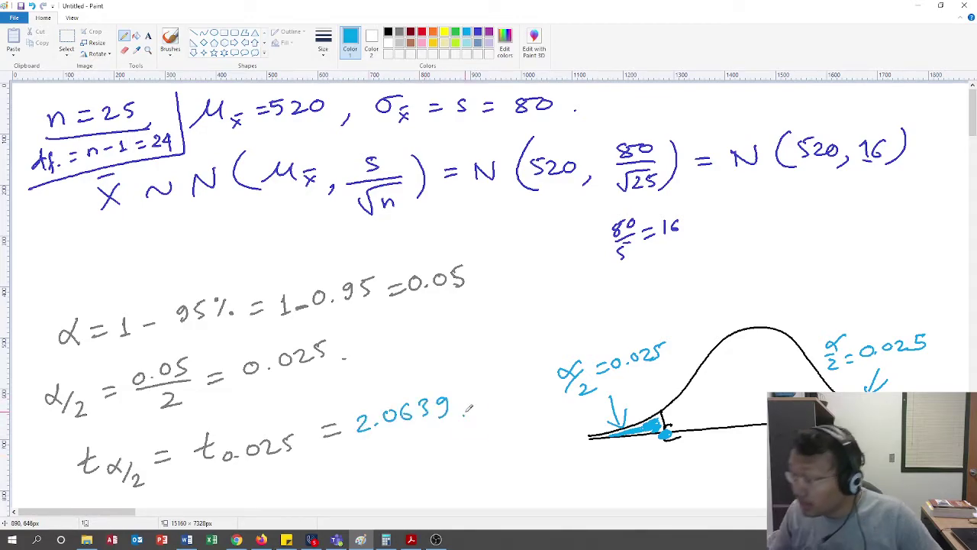
Write 'EBM = tα/2(s/√n)' in orange below the t value line.
{"action": "scroll", "coordinate": [474, 378], "scroll_direction": "down", "scroll_amount": 3}
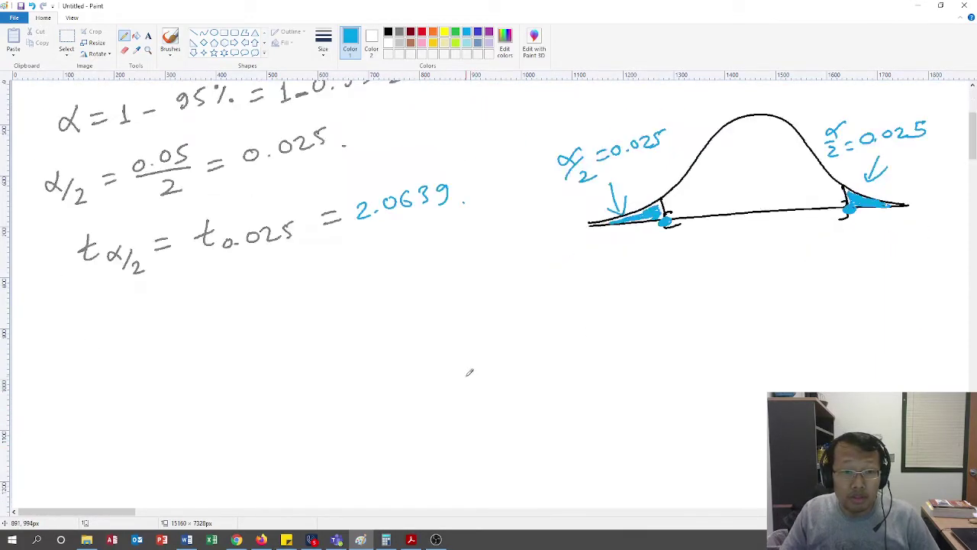
{"action": "left_click", "coordinate": [434, 32]}
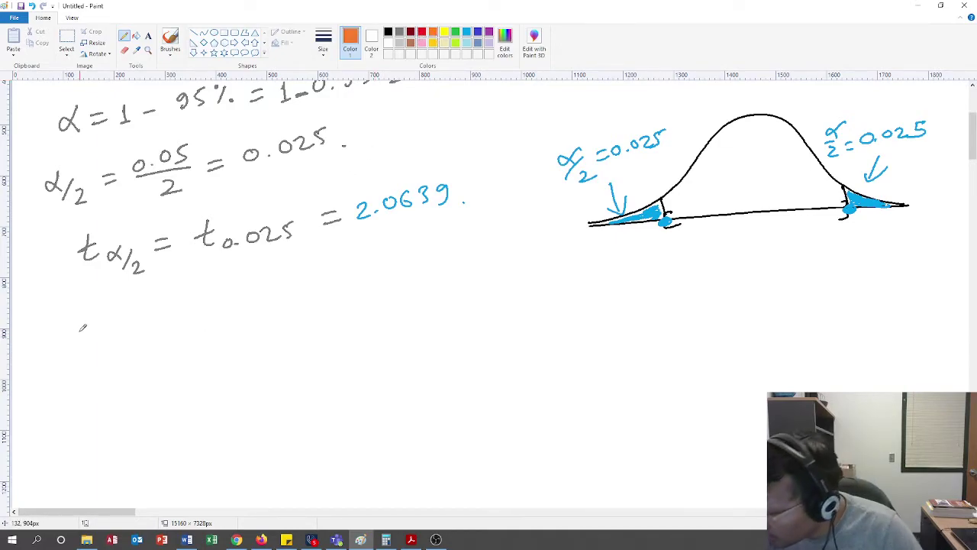
{"action": "mouse_move", "coordinate": [77, 315]}
{"action": "left_mouse_down"}
{"action": "mouse_move", "coordinate": [79, 337]}
{"action": "mouse_move", "coordinate": [125, 314]}
{"action": "mouse_move", "coordinate": [170, 319]}
{"action": "mouse_move", "coordinate": [171, 328]}
{"action": "left_mouse_up"}
{"action": "mouse_move", "coordinate": [212, 302]}
{"action": "left_mouse_down"}
{"action": "mouse_move", "coordinate": [221, 323]}
{"action": "mouse_move", "coordinate": [231, 308]}
{"action": "left_mouse_up"}
{"action": "left_click_drag", "start_coordinate": [233, 308], "coordinate": [265, 327]}
{"action": "left_click_drag", "start_coordinate": [290, 281], "coordinate": [286, 325]}
{"action": "left_click_drag", "start_coordinate": [338, 275], "coordinate": [324, 290]}
{"action": "left_click_drag", "start_coordinate": [306, 300], "coordinate": [348, 295]}
{"action": "mouse_move", "coordinate": [313, 307]}
{"action": "left_mouse_down"}
{"action": "mouse_move", "coordinate": [320, 315]}
{"action": "mouse_move", "coordinate": [350, 301]}
{"action": "mouse_move", "coordinate": [353, 316]}
{"action": "left_mouse_up"}
{"action": "left_click_drag", "start_coordinate": [364, 273], "coordinate": [375, 312]}
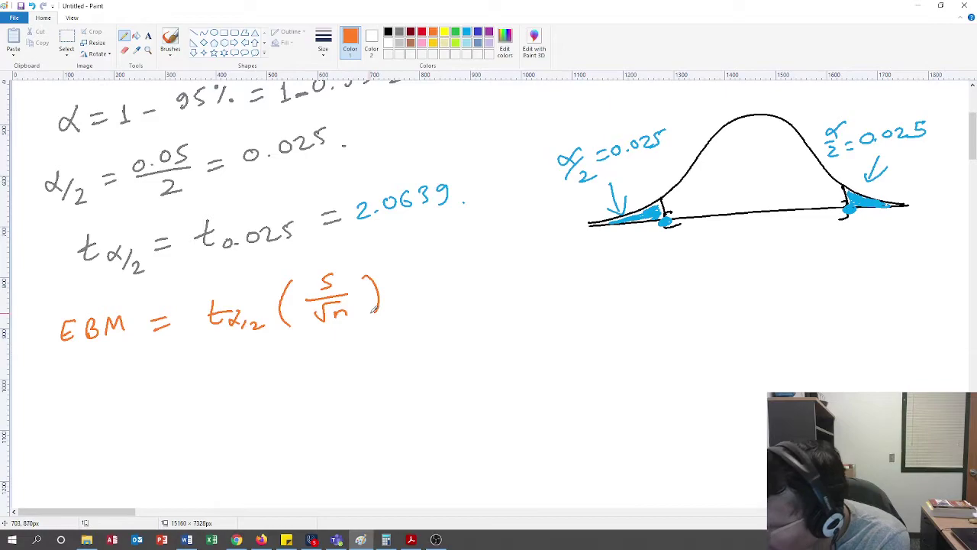
Add the substitution line '= 2.0639(16)', circling the 16 in N(520, 16).
{"action": "mouse_move", "coordinate": [163, 377]}
{"action": "left_mouse_down"}
{"action": "mouse_move", "coordinate": [214, 391]}
{"action": "mouse_move", "coordinate": [234, 369]}
{"action": "left_mouse_up"}
{"action": "left_click", "coordinate": [221, 385]}
{"action": "left_click_drag", "start_coordinate": [251, 368], "coordinate": [246, 375]}
{"action": "left_click_drag", "start_coordinate": [267, 366], "coordinate": [264, 381]}
{"action": "mouse_move", "coordinate": [289, 359]}
{"action": "left_mouse_down"}
{"action": "mouse_move", "coordinate": [279, 365]}
{"action": "mouse_move", "coordinate": [284, 384]}
{"action": "left_mouse_up"}
{"action": "left_click_drag", "start_coordinate": [324, 348], "coordinate": [336, 384]}
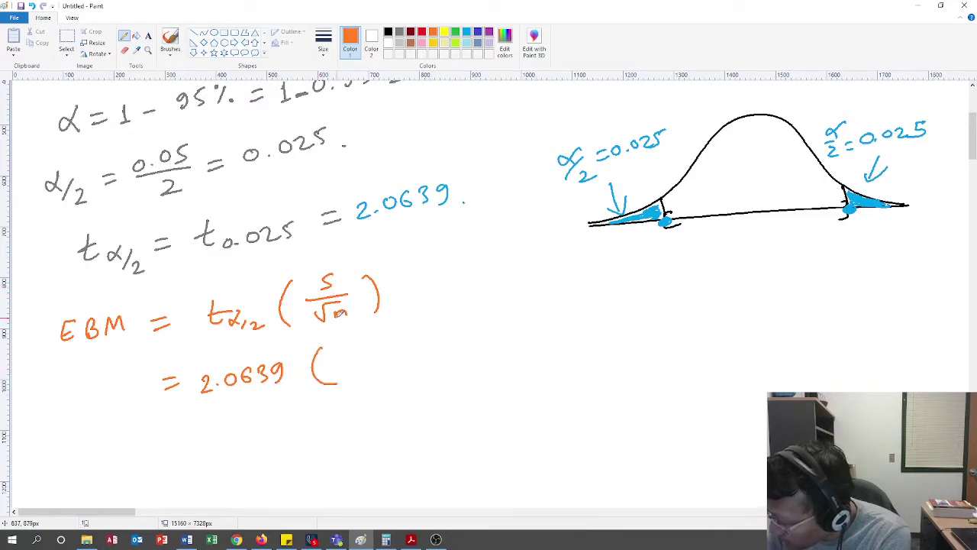
{"action": "scroll", "coordinate": [355, 309], "scroll_direction": "up", "scroll_amount": 5}
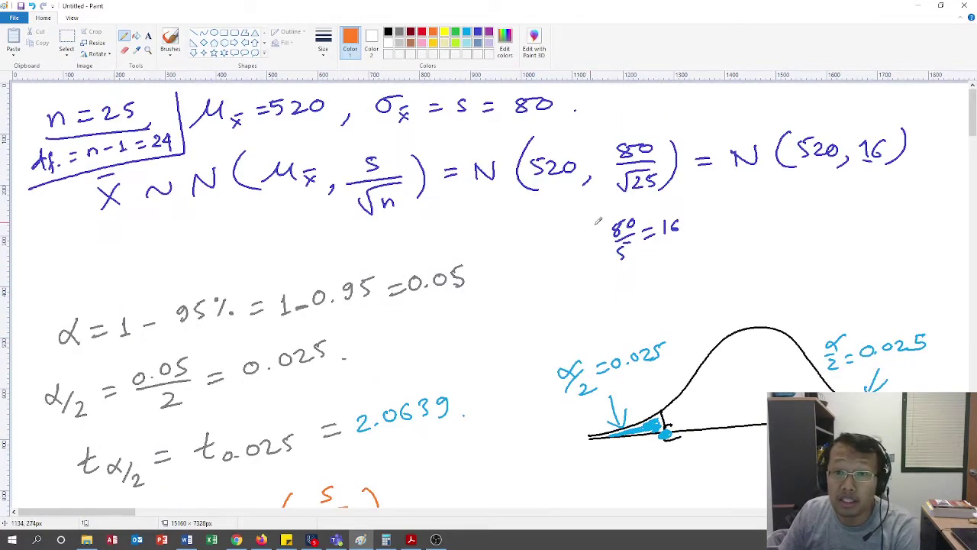
{"action": "mouse_move", "coordinate": [872, 122]}
{"action": "left_mouse_down"}
{"action": "mouse_move", "coordinate": [854, 150]}
{"action": "mouse_move", "coordinate": [871, 120]}
{"action": "left_mouse_up"}
{"action": "scroll", "coordinate": [471, 284], "scroll_direction": "down", "scroll_amount": 6}
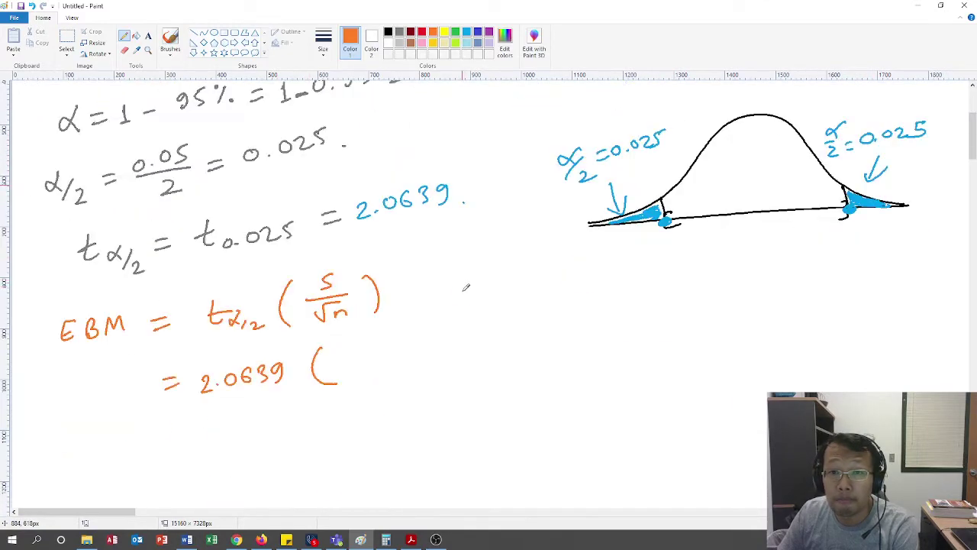
{"action": "left_click_drag", "start_coordinate": [337, 250], "coordinate": [366, 274]}
Start a new line reading '∴ EBM ='.
{"action": "left_click_drag", "start_coordinate": [63, 342], "coordinate": [54, 368]}
{"action": "mouse_move", "coordinate": [105, 331]}
{"action": "left_mouse_down"}
{"action": "mouse_move", "coordinate": [107, 355]}
{"action": "mouse_move", "coordinate": [208, 327]}
{"action": "left_mouse_up"}
{"action": "left_click_drag", "start_coordinate": [193, 340], "coordinate": [211, 337]}
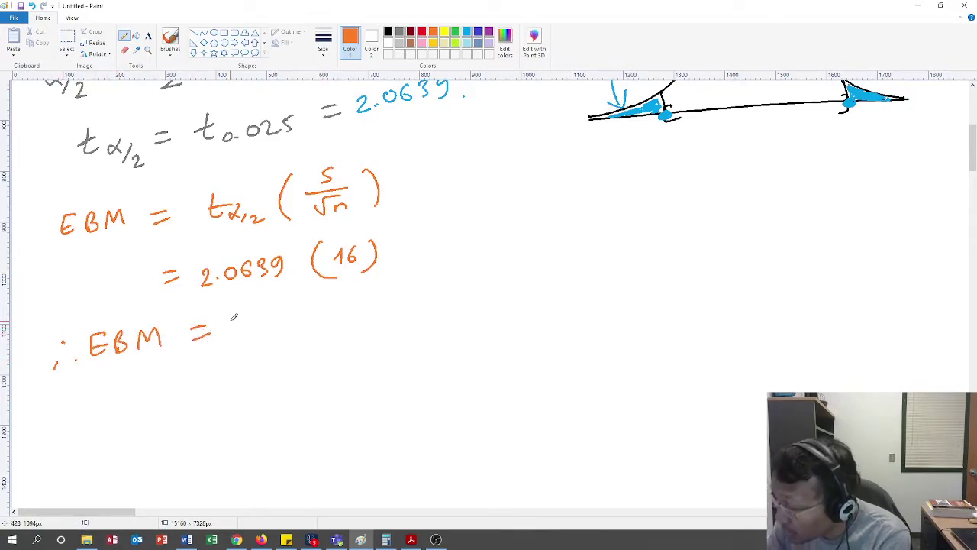
Compute 2.0639 × 16 in Calculator.
{"action": "left_click", "coordinate": [386, 540]}
{"action": "type", "text": "0"}
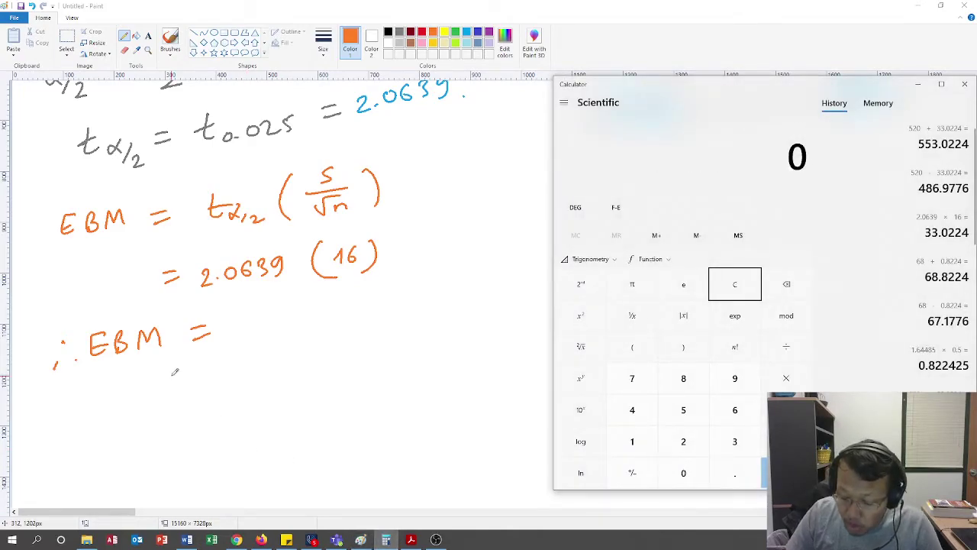
{"action": "type", "text": "2.0639"}
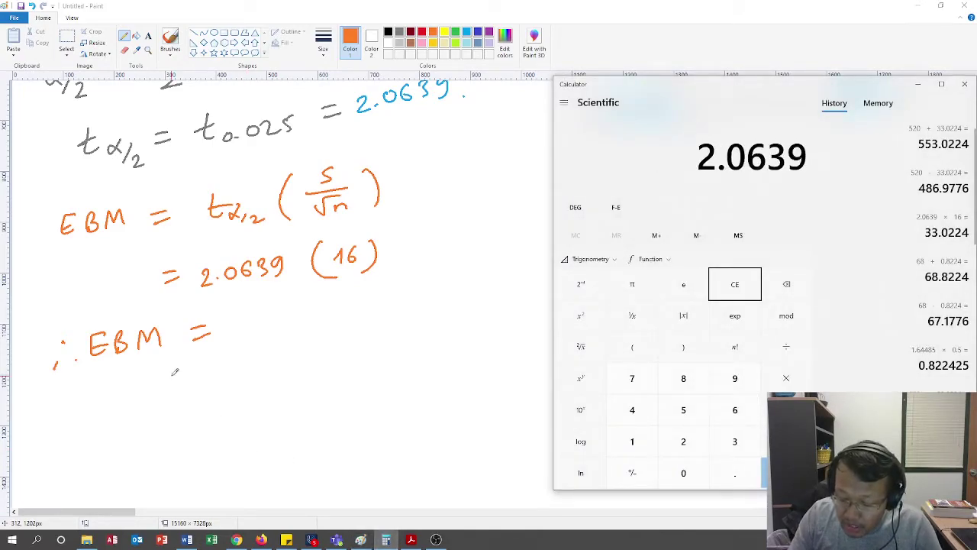
{"action": "key", "text": "asterisk"}
{"action": "type", "text": "16"}
{"action": "key", "text": "Return"}
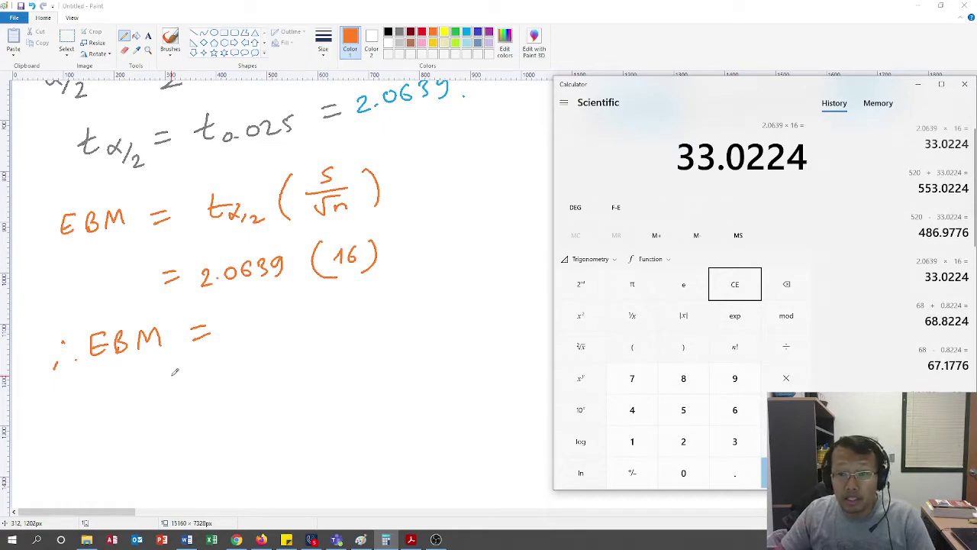